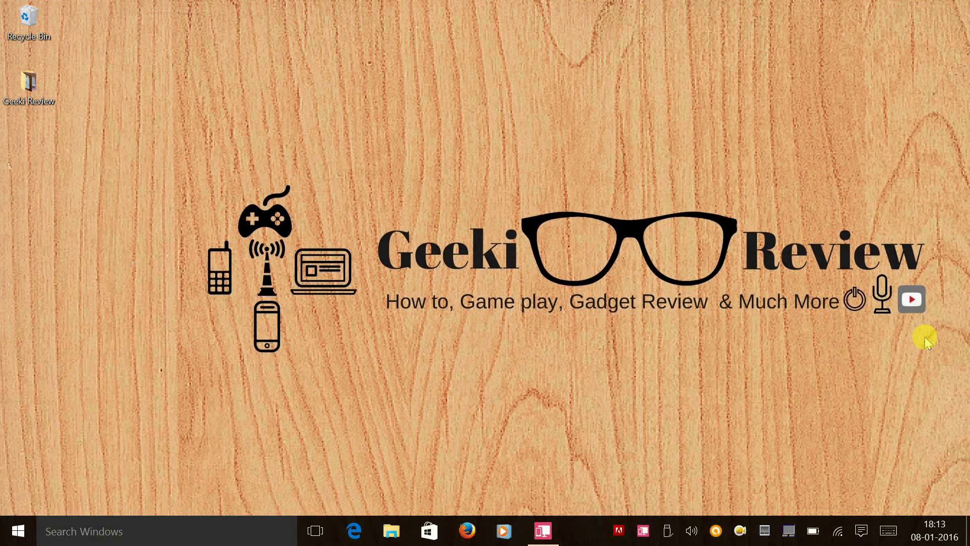
Show the mirrored phone's app drawer and switch it to Uninstall/Disable mode.
{"action": "left_click", "coordinate": [554, 527]}
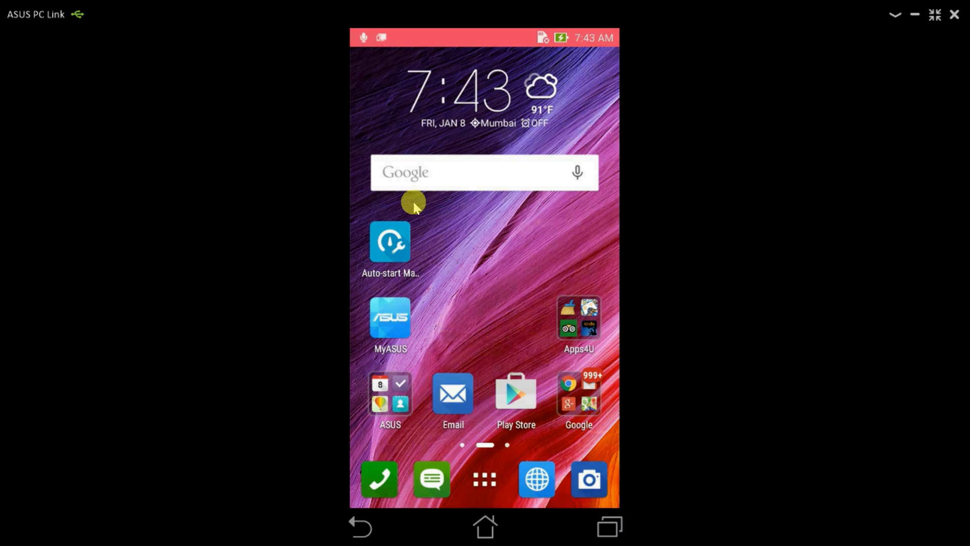
{"action": "left_click", "coordinate": [486, 481]}
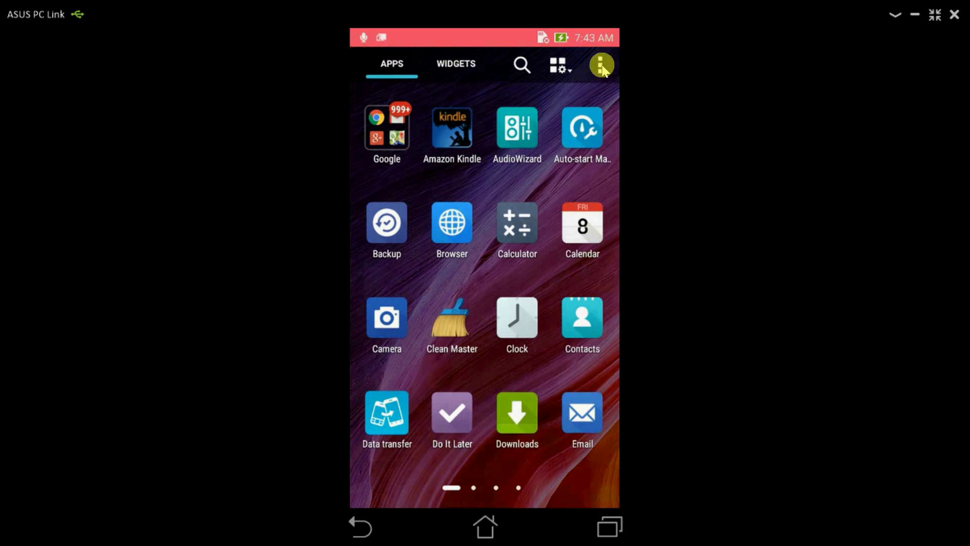
{"action": "left_click", "coordinate": [601, 68]}
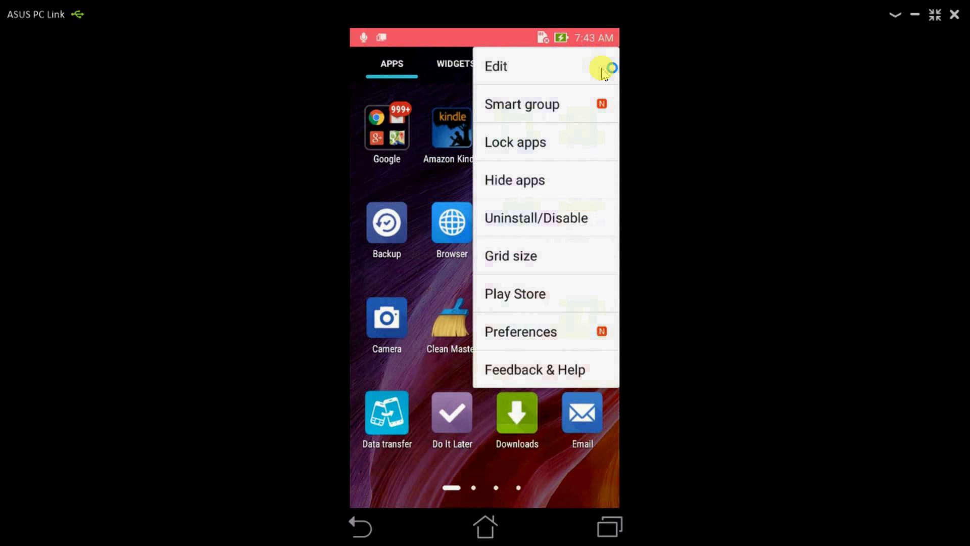
{"action": "left_click", "coordinate": [537, 217]}
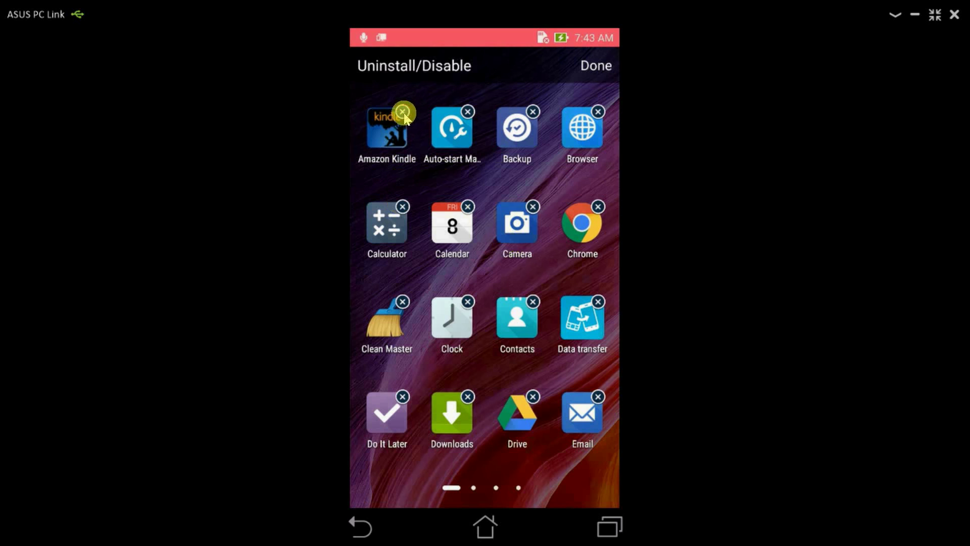
Uninstall Amazon Kindle, TripAdvisor and Zinio, confirming each with OK.
{"action": "left_click", "coordinate": [403, 115]}
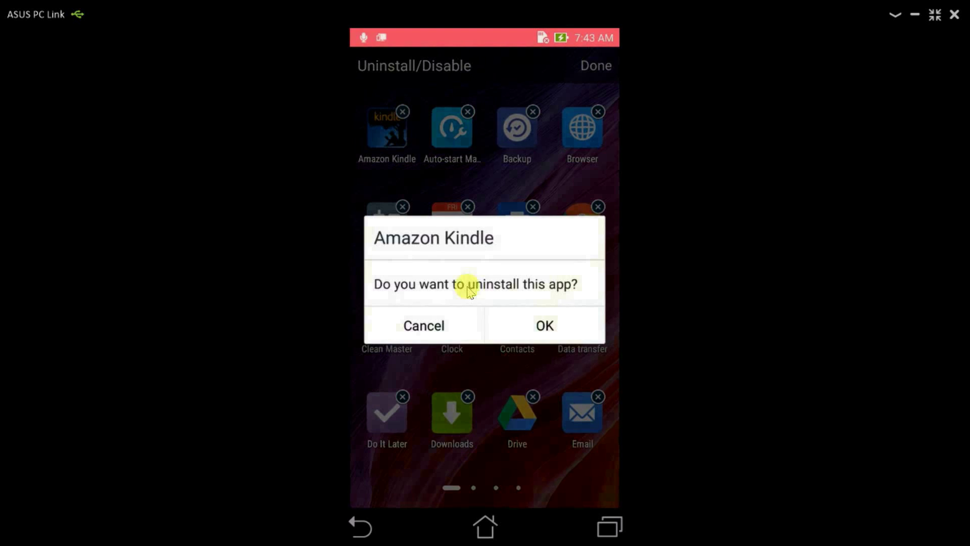
{"action": "left_click", "coordinate": [526, 326]}
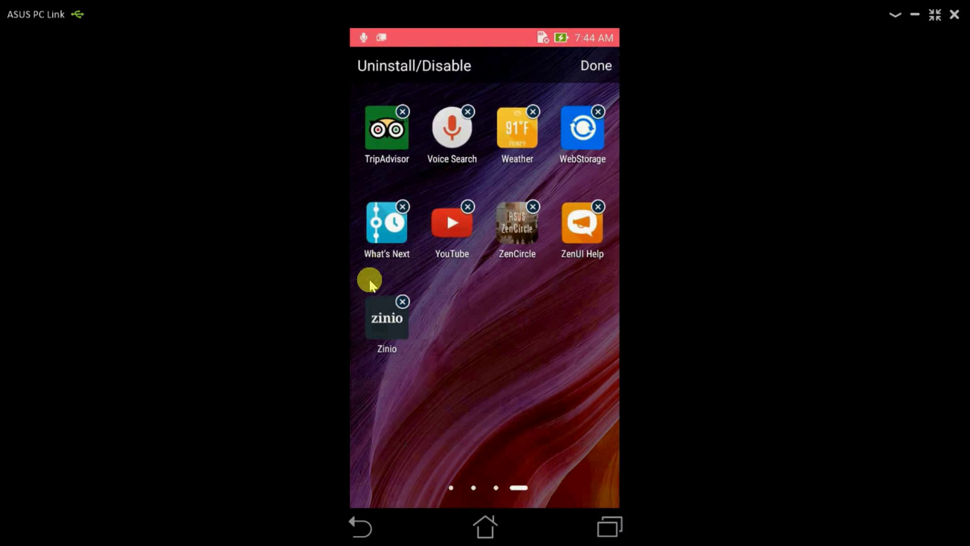
{"action": "left_click", "coordinate": [403, 112]}
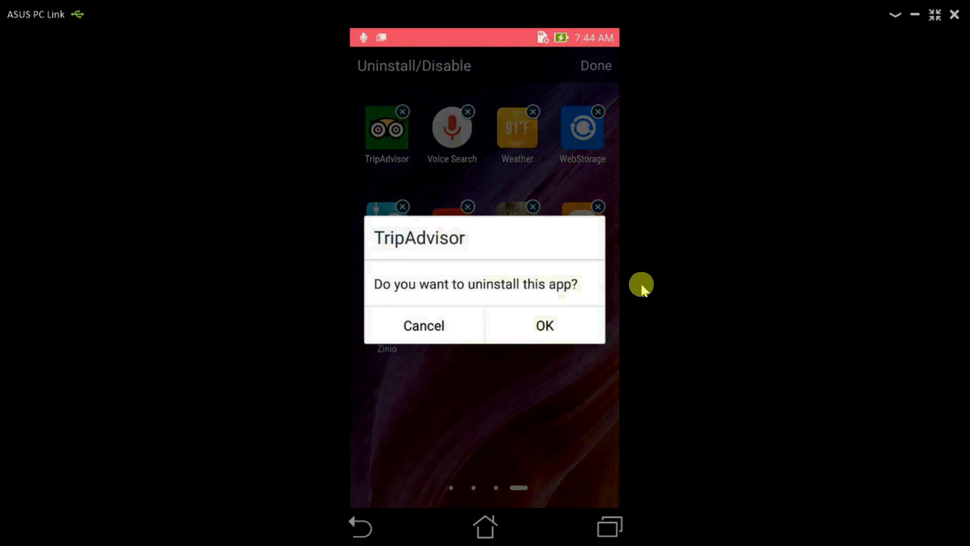
{"action": "left_click", "coordinate": [540, 333]}
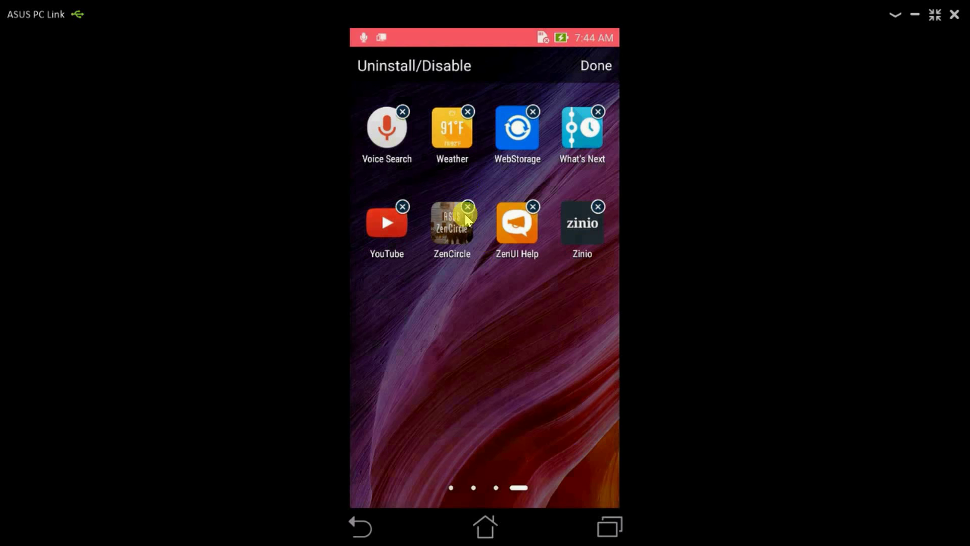
{"action": "left_click", "coordinate": [594, 210]}
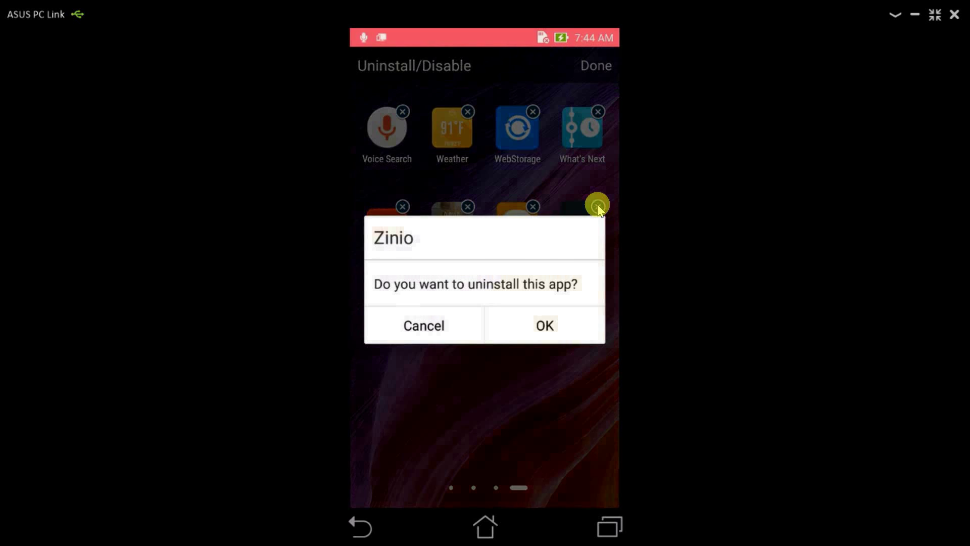
{"action": "left_click", "coordinate": [541, 323]}
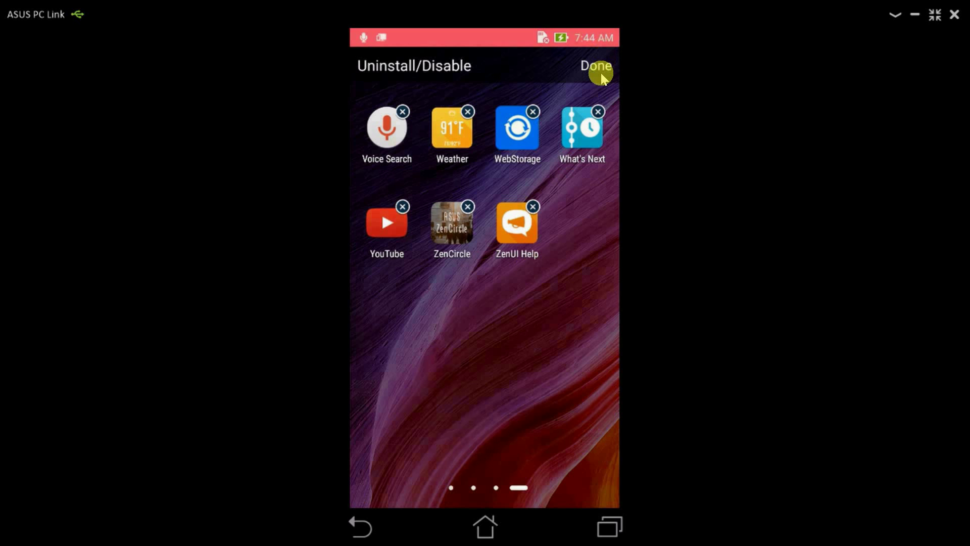
On the first app page, disable Do It Later and uninstall Data transfer and Clean Master.
{"action": "left_click_drag", "start_coordinate": [556, 318], "coordinate": [180, 331]}
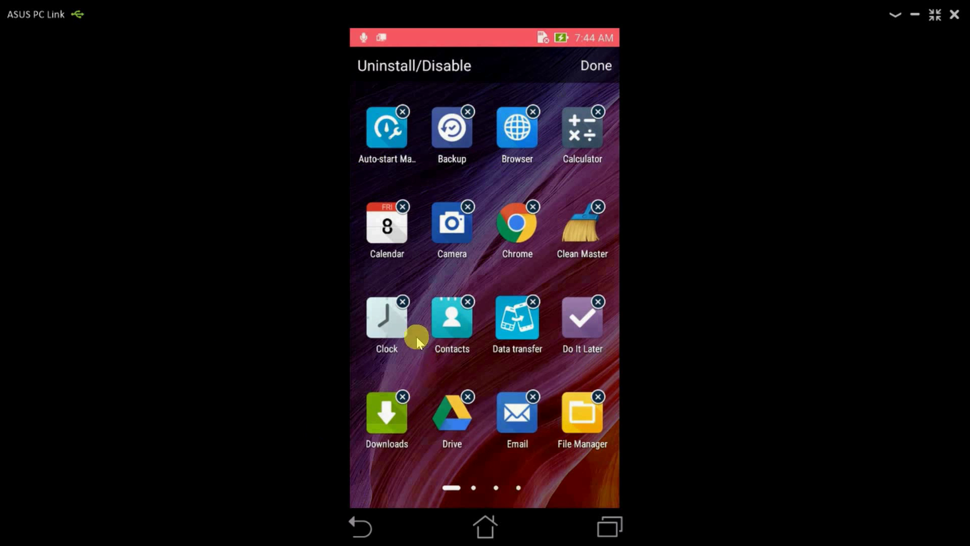
{"action": "left_click", "coordinate": [595, 303]}
{"action": "left_click", "coordinate": [537, 382]}
{"action": "left_click", "coordinate": [531, 303]}
{"action": "left_click", "coordinate": [538, 325]}
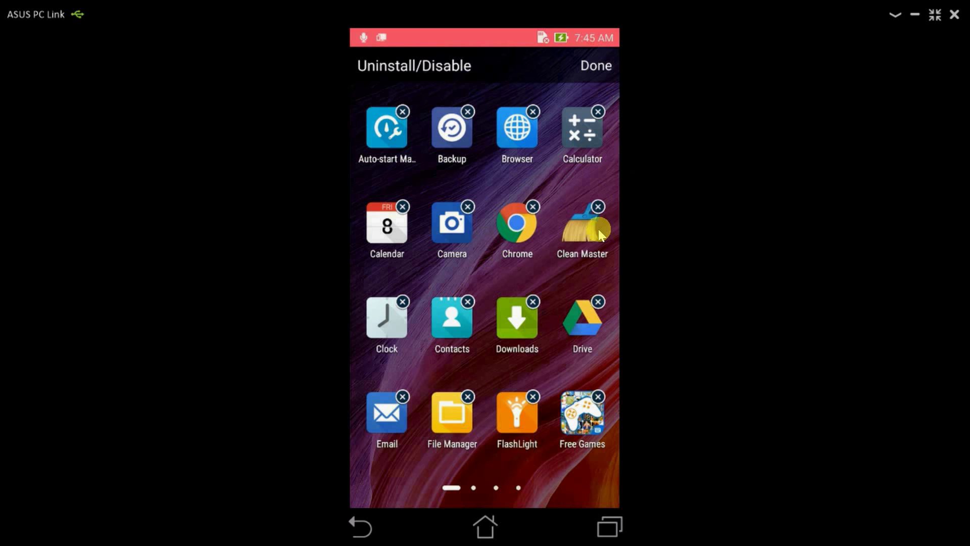
{"action": "left_click", "coordinate": [598, 207]}
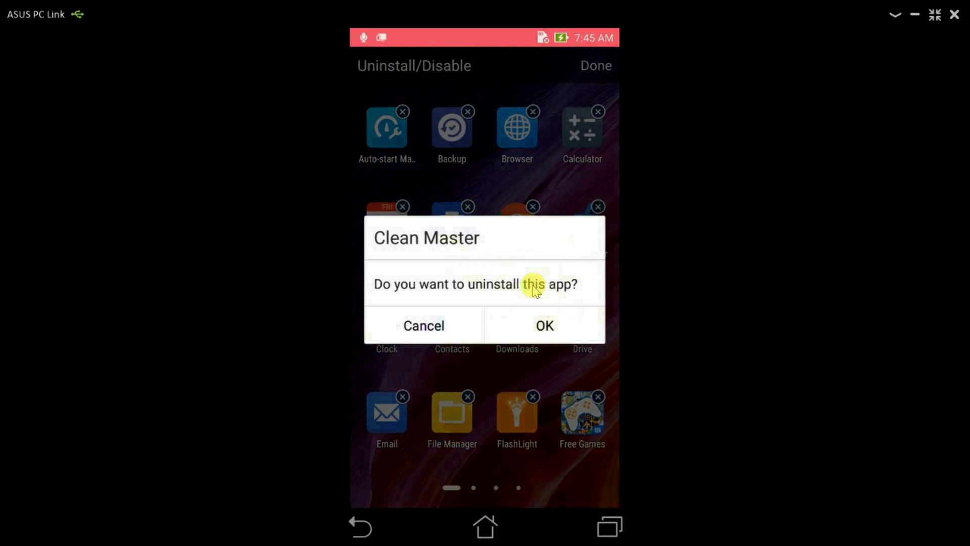
{"action": "left_click", "coordinate": [542, 329]}
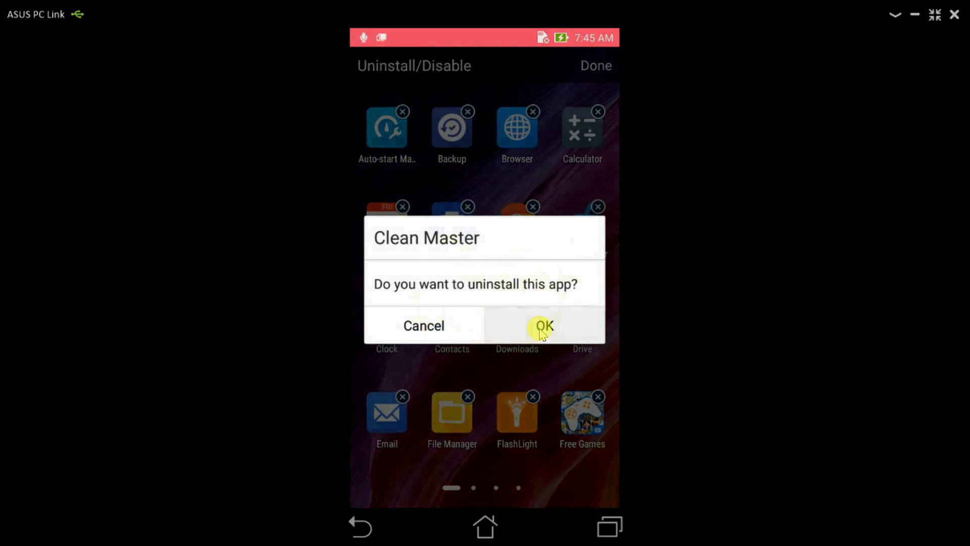
{"action": "scroll", "coordinate": [539, 333], "scroll_direction": "down", "scroll_amount": 1}
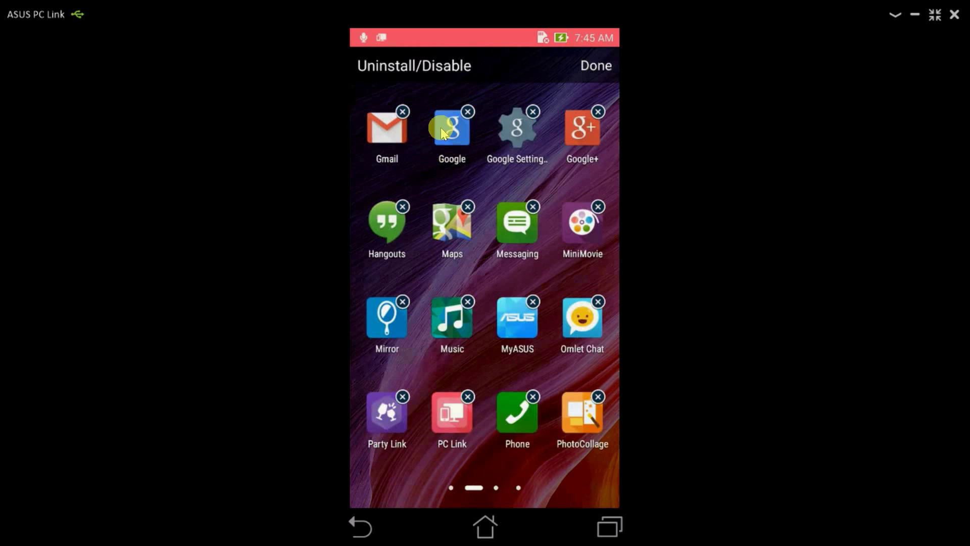
Disable MiniMovie and start uninstalling Omlet Chat.
{"action": "left_click", "coordinate": [597, 207]}
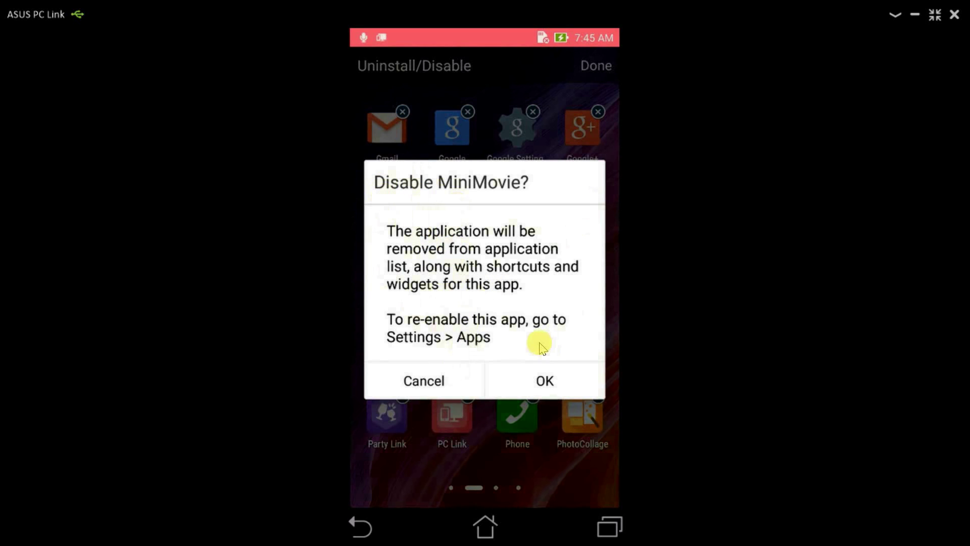
{"action": "left_click", "coordinate": [543, 382]}
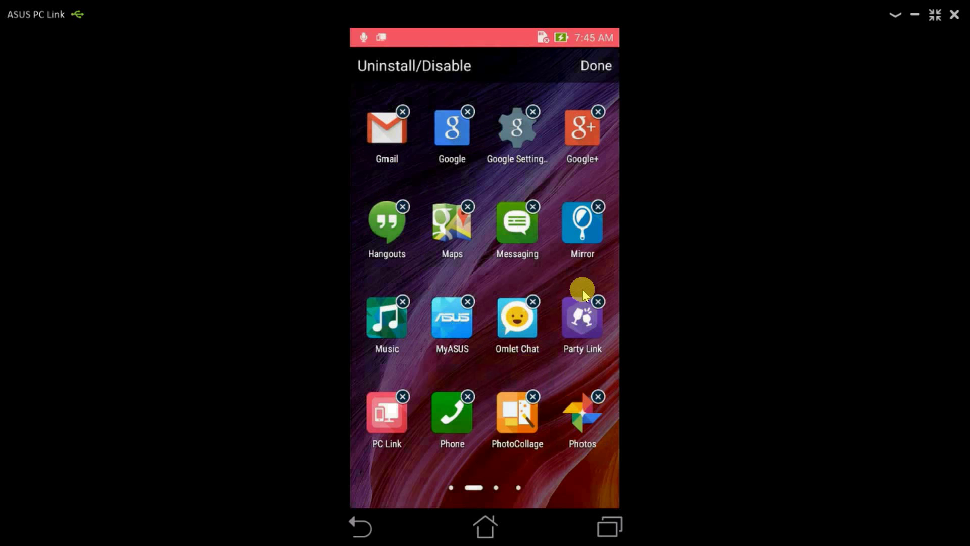
{"action": "left_click", "coordinate": [533, 302]}
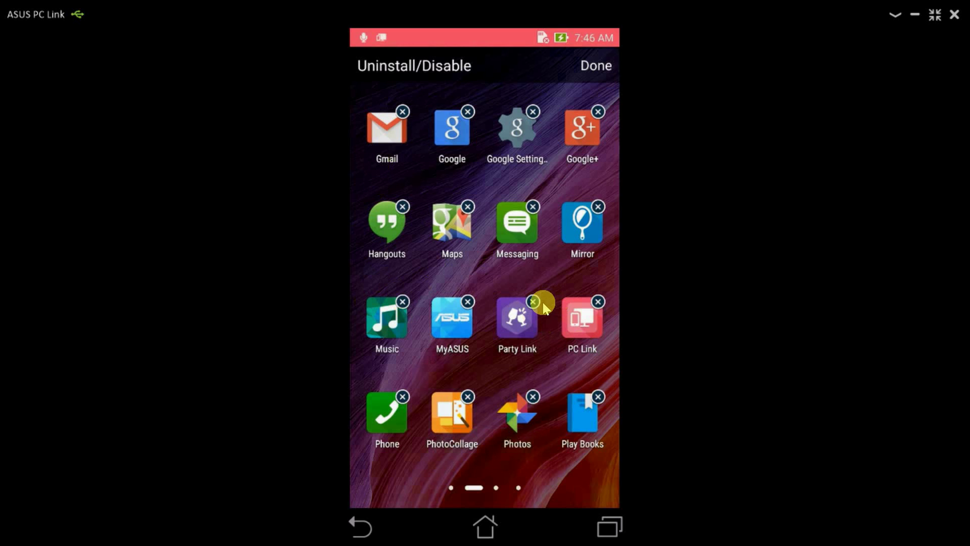
Disable Party Link, Play Books and Play Movies & TV, keeping Play Games and Mirror enabled.
{"action": "left_click", "coordinate": [533, 302]}
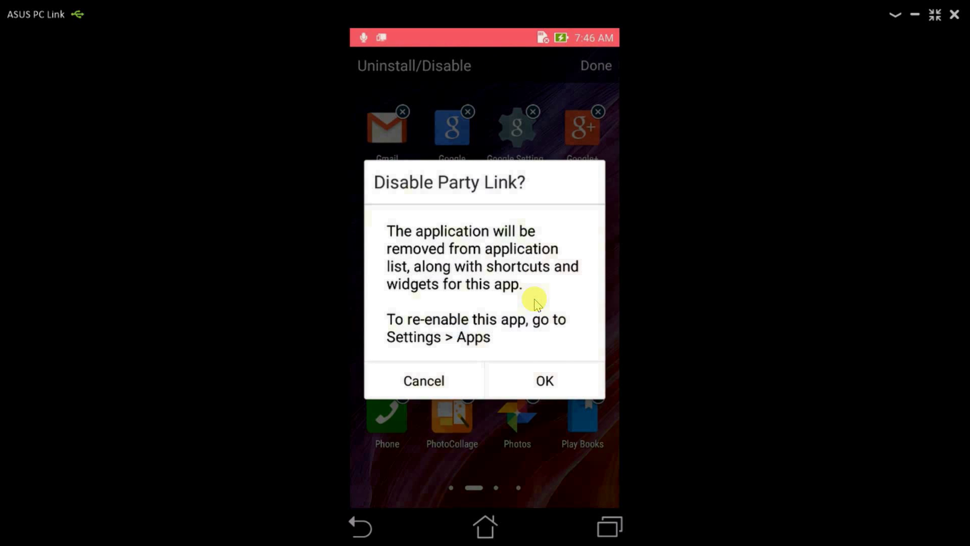
{"action": "left_click", "coordinate": [545, 384]}
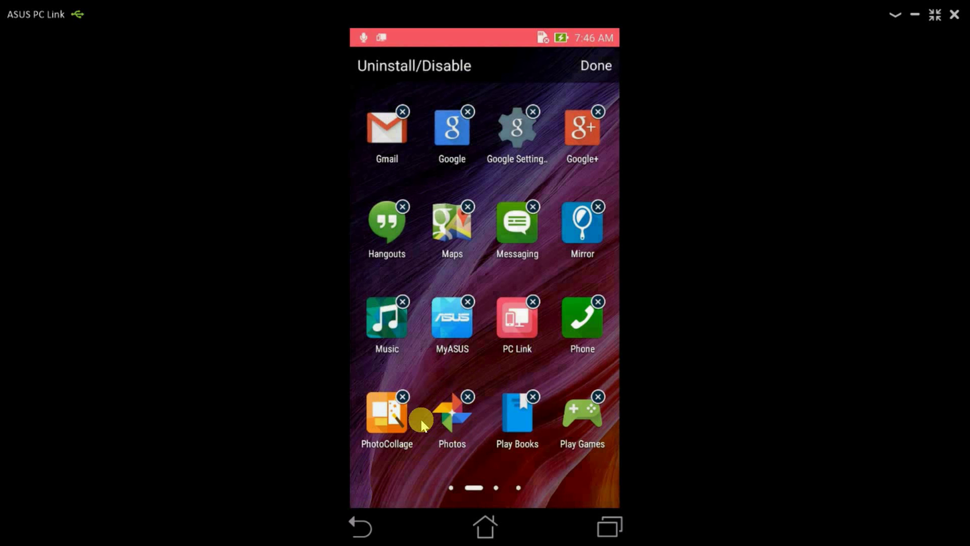
{"action": "left_click", "coordinate": [533, 397]}
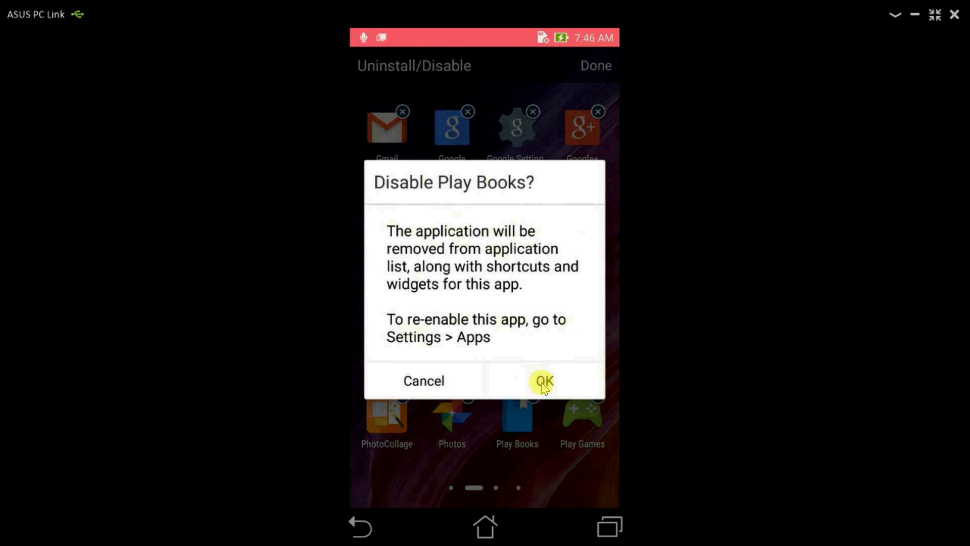
{"action": "left_click", "coordinate": [542, 384]}
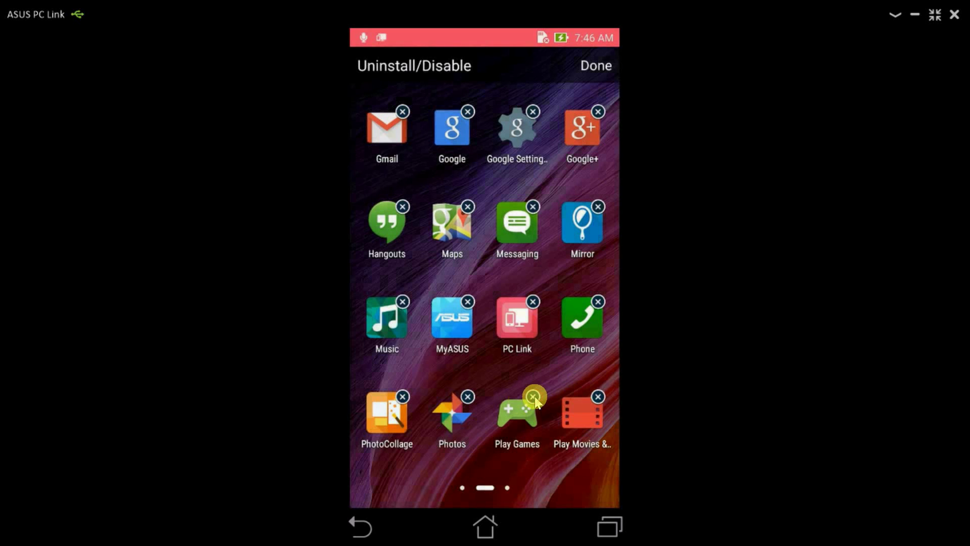
{"action": "left_click", "coordinate": [533, 397]}
{"action": "left_click", "coordinate": [418, 378]}
{"action": "left_click", "coordinate": [599, 396]}
{"action": "left_click", "coordinate": [556, 376]}
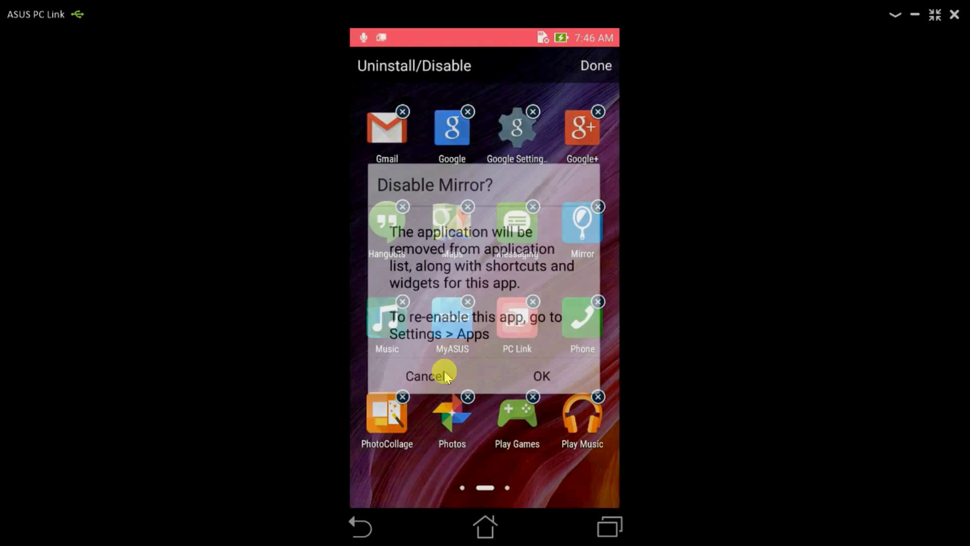
{"action": "left_click", "coordinate": [447, 378]}
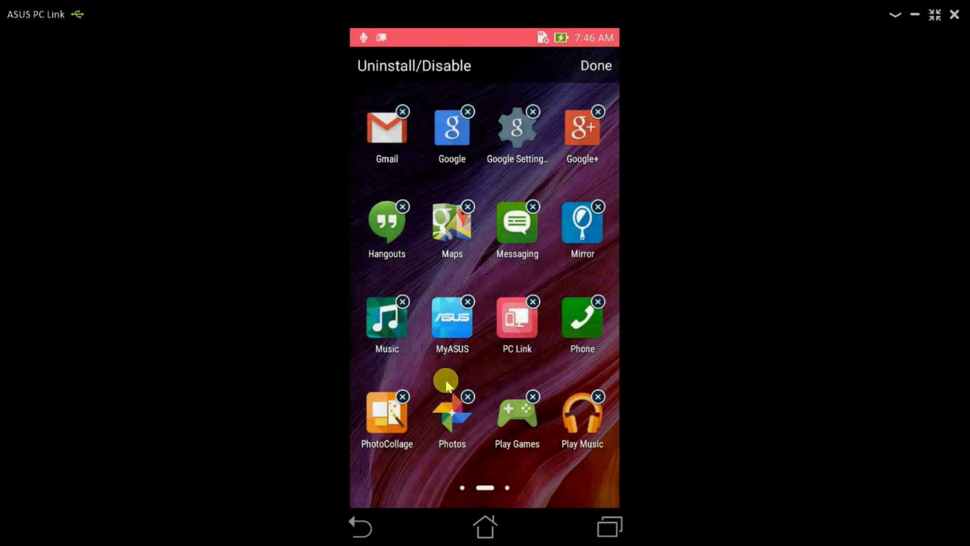
On the third app page, disable Share Link, ZenCircle, What's Next and Play Newsstand, then return to page 1.
{"action": "left_click_drag", "start_coordinate": [526, 377], "coordinate": [278, 369]}
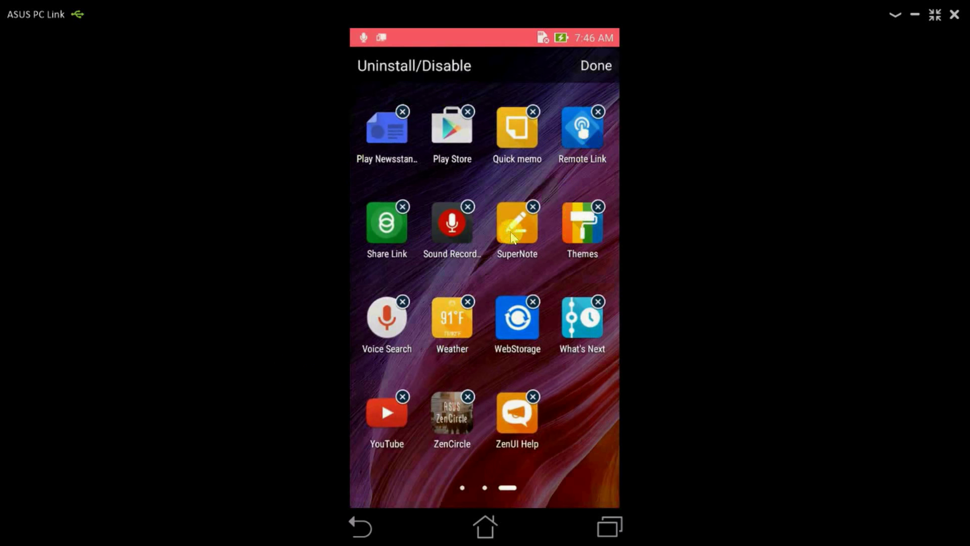
{"action": "left_click", "coordinate": [402, 207]}
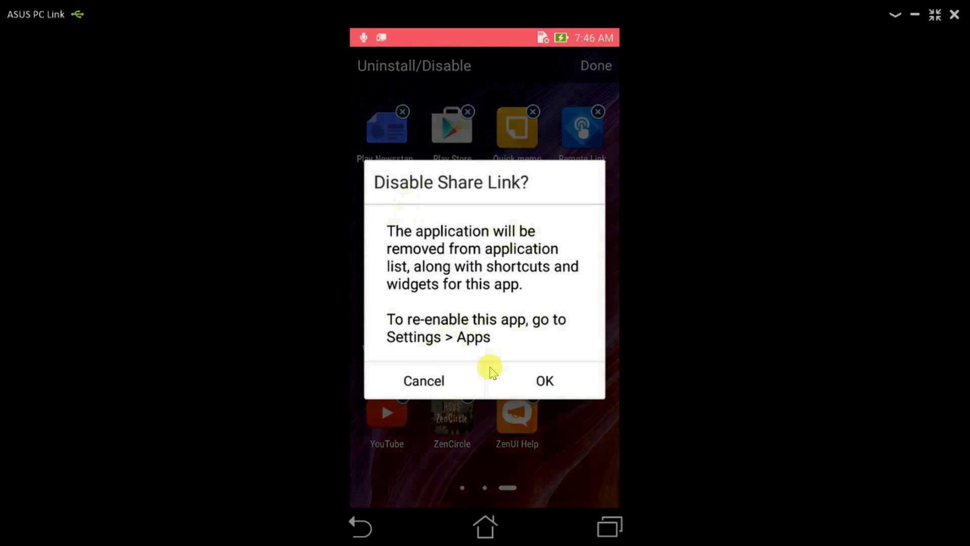
{"action": "left_click", "coordinate": [544, 380]}
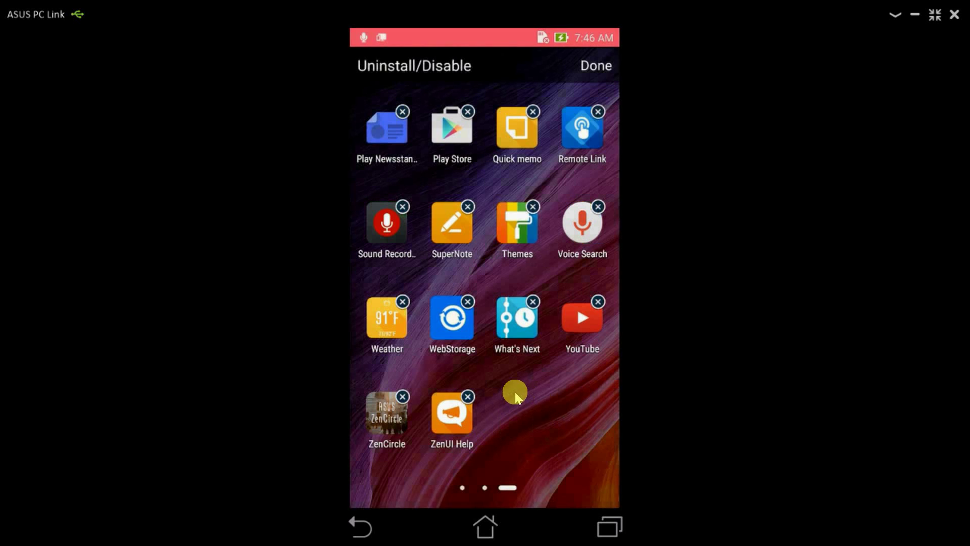
{"action": "left_click", "coordinate": [402, 398]}
{"action": "left_click", "coordinate": [551, 387]}
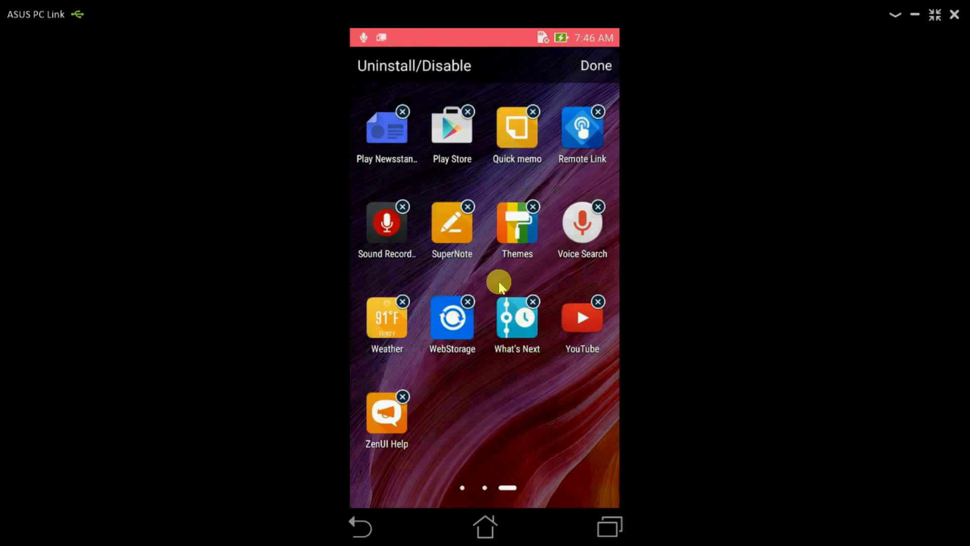
{"action": "left_click", "coordinate": [533, 302]}
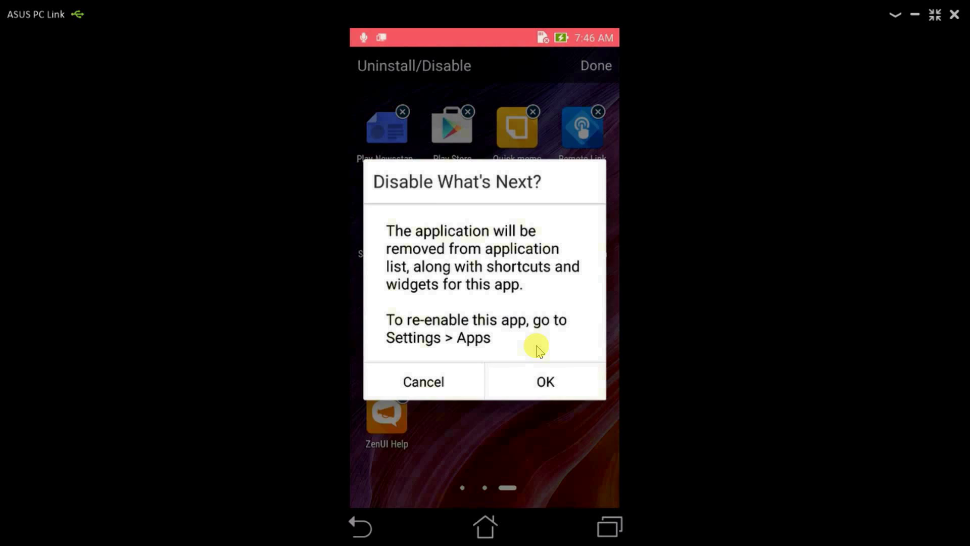
{"action": "left_click", "coordinate": [542, 385]}
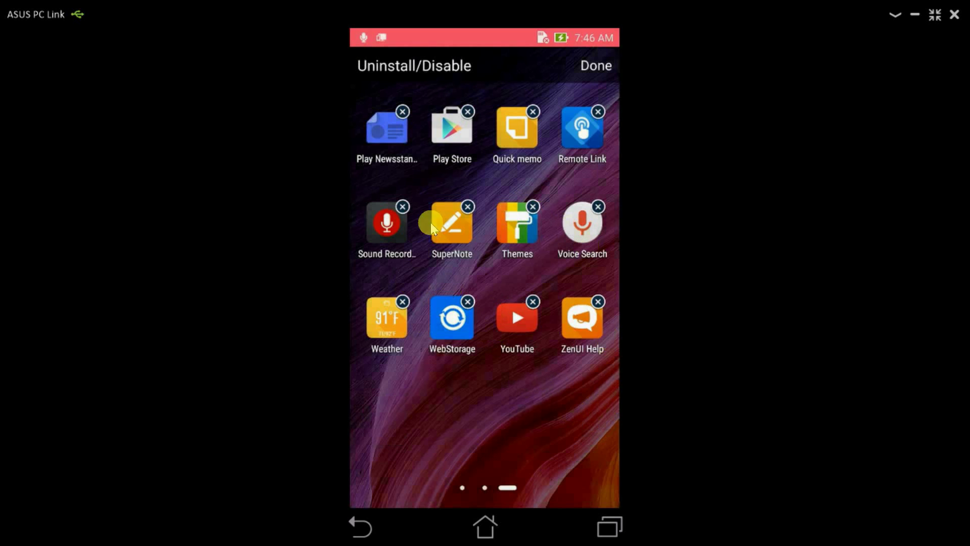
{"action": "left_click", "coordinate": [402, 111]}
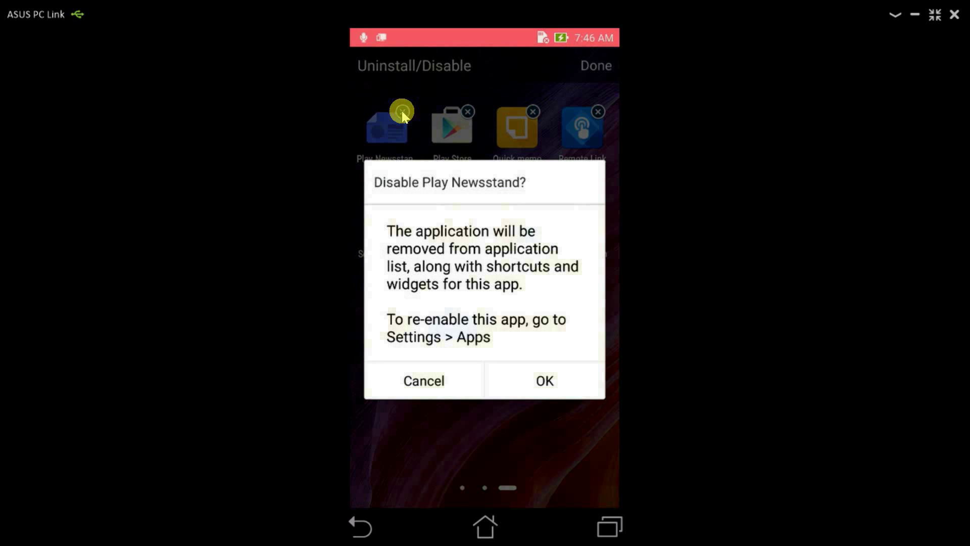
{"action": "left_click", "coordinate": [544, 382]}
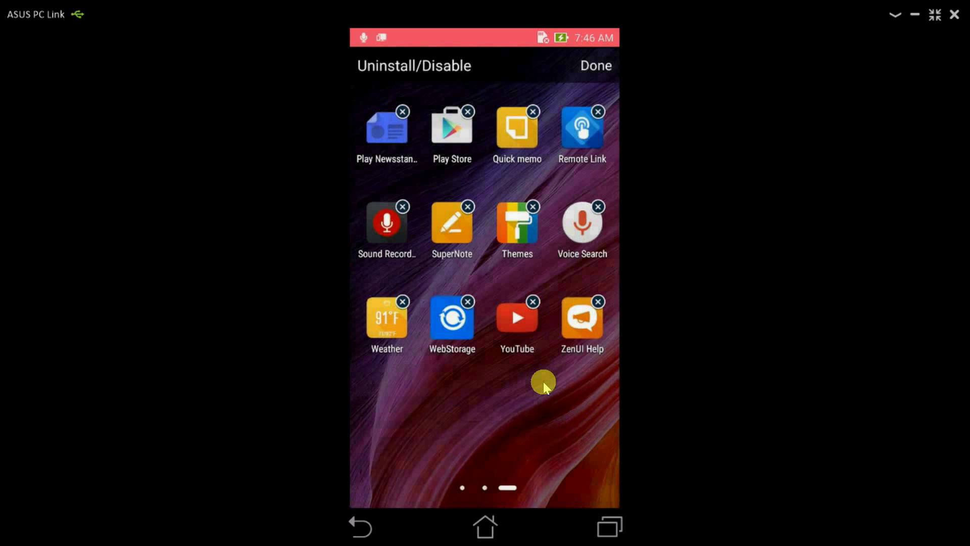
{"action": "left_click_drag", "start_coordinate": [569, 392], "coordinate": [325, 370]}
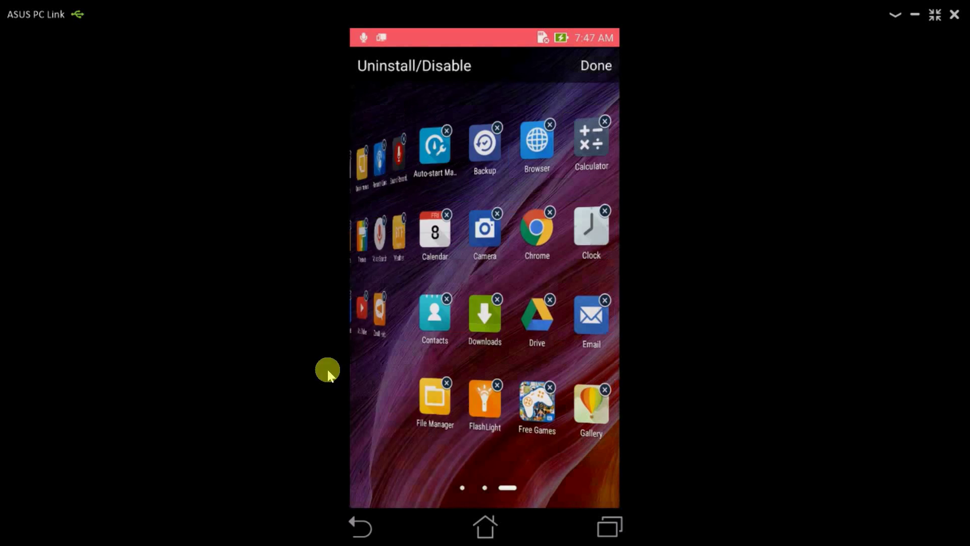
{"action": "left_click_drag", "start_coordinate": [519, 340], "coordinate": [293, 362]}
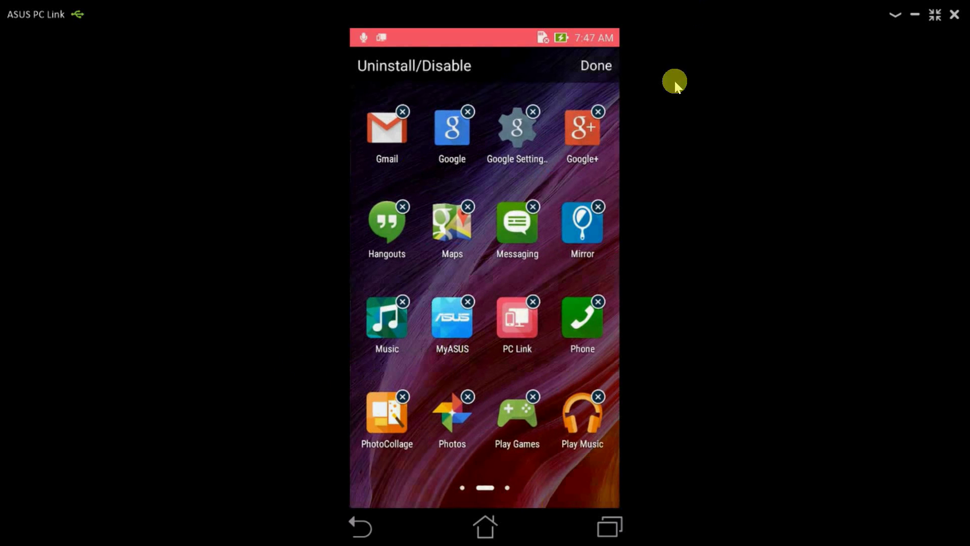
Finish with Done and open the phone's Settings from the notification shade, scrolling to Device.
{"action": "left_click", "coordinate": [597, 68]}
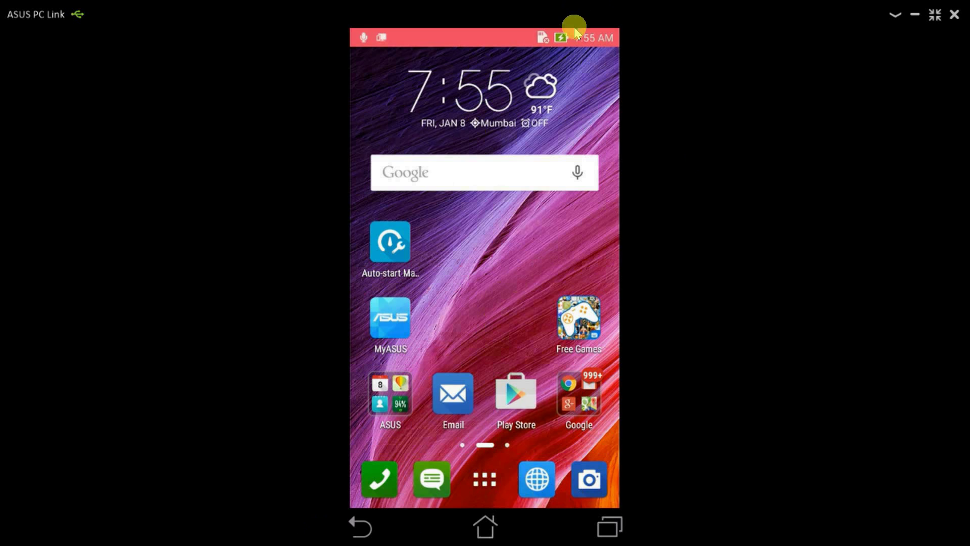
{"action": "left_click_drag", "start_coordinate": [577, 38], "coordinate": [573, 406]}
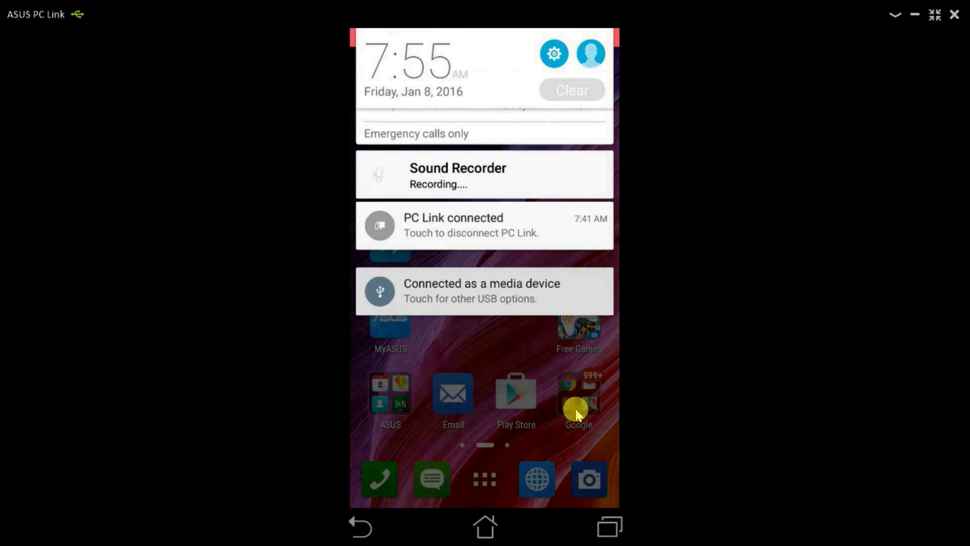
{"action": "left_click", "coordinate": [554, 50]}
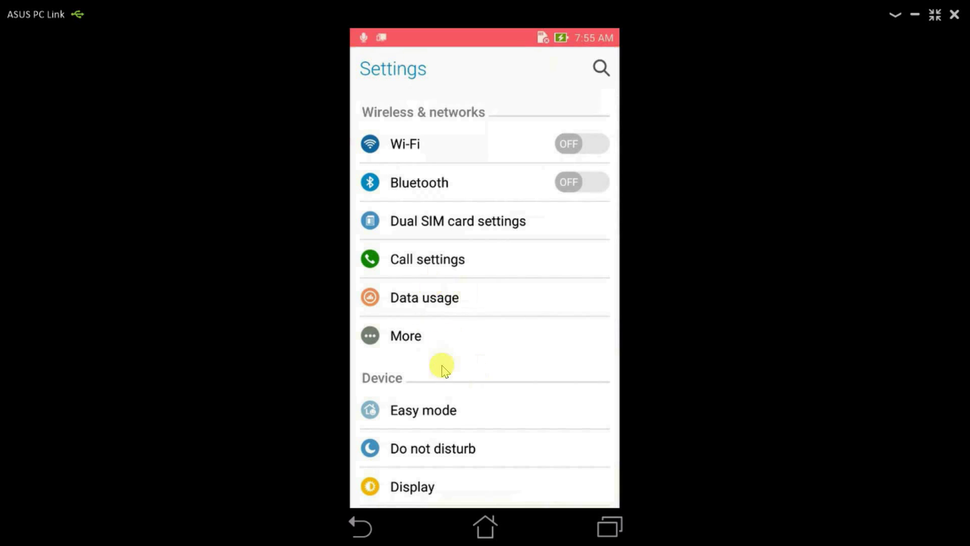
{"action": "left_click_drag", "start_coordinate": [492, 404], "coordinate": [494, 195]}
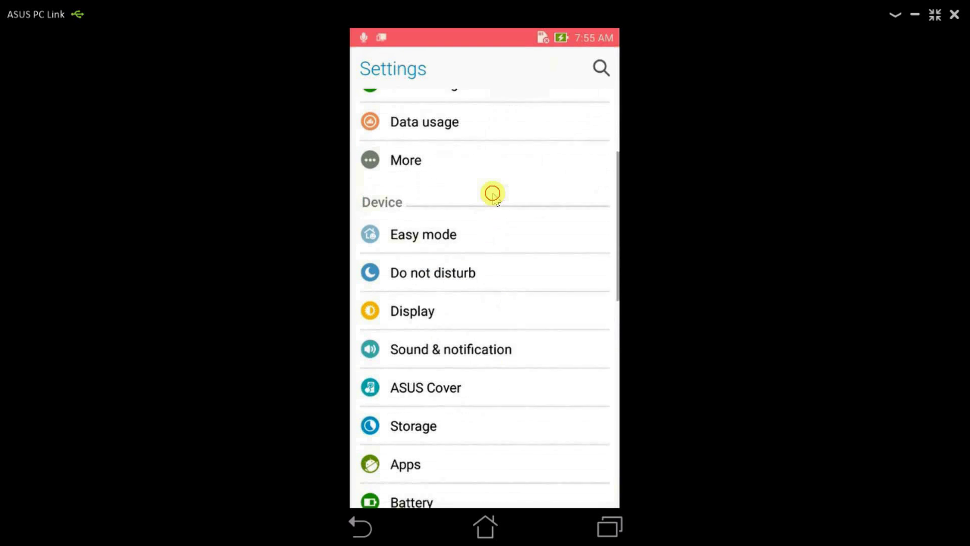
Open Settings > Apps, move across the tabs to Disabled and scroll through the disabled apps.
{"action": "left_click", "coordinate": [403, 452]}
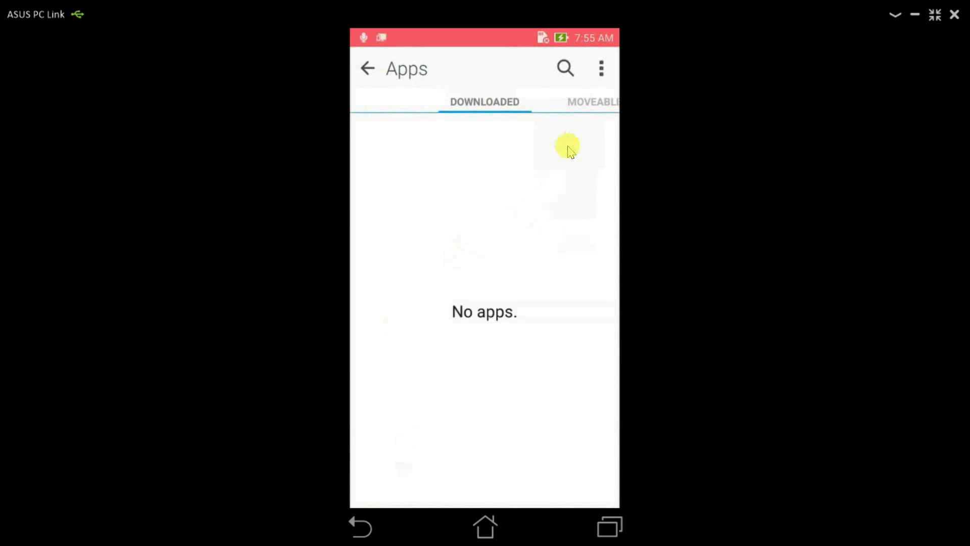
{"action": "left_click", "coordinate": [576, 107]}
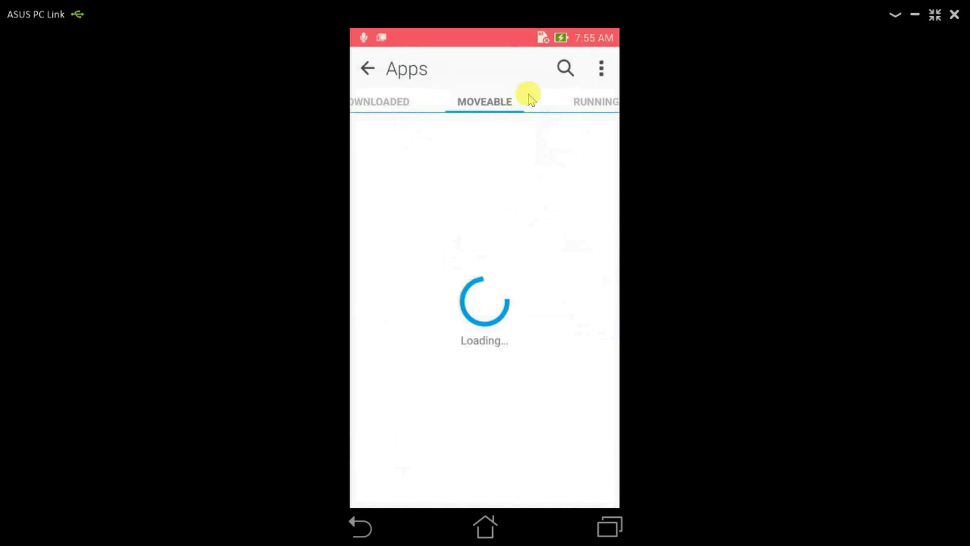
{"action": "left_click_drag", "start_coordinate": [481, 108], "coordinate": [324, 132]}
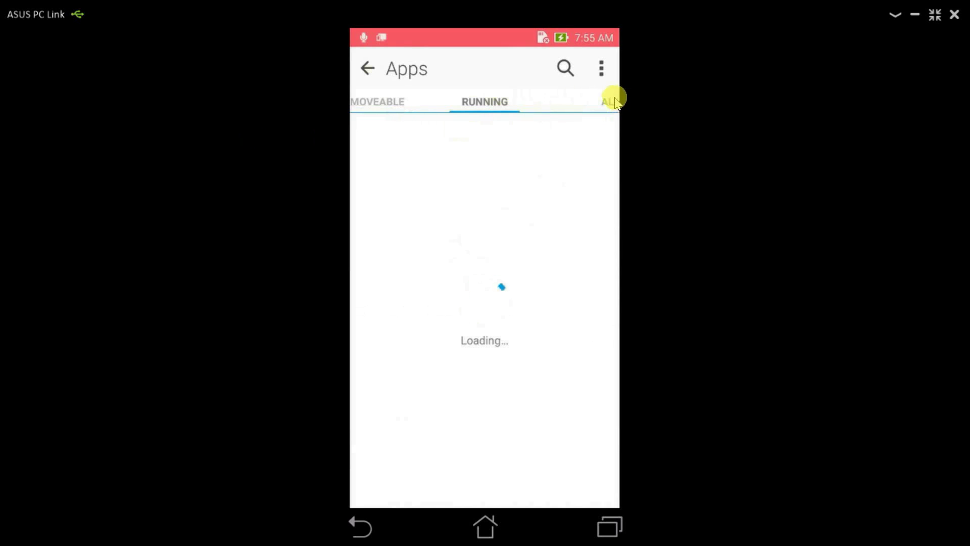
{"action": "left_click_drag", "start_coordinate": [615, 99], "coordinate": [284, 130]}
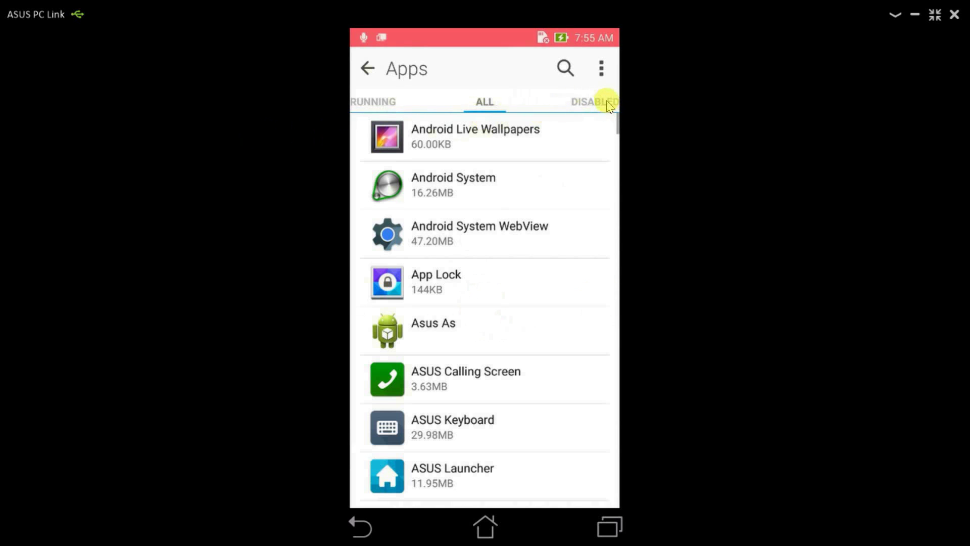
{"action": "left_click_drag", "start_coordinate": [609, 106], "coordinate": [374, 97]}
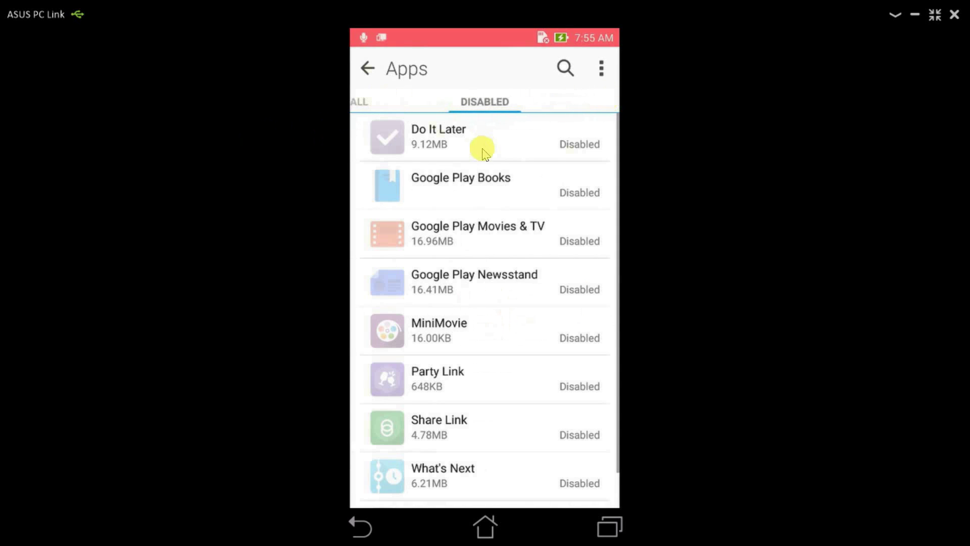
{"action": "scroll", "coordinate": [495, 220], "scroll_direction": "down", "scroll_amount": 1}
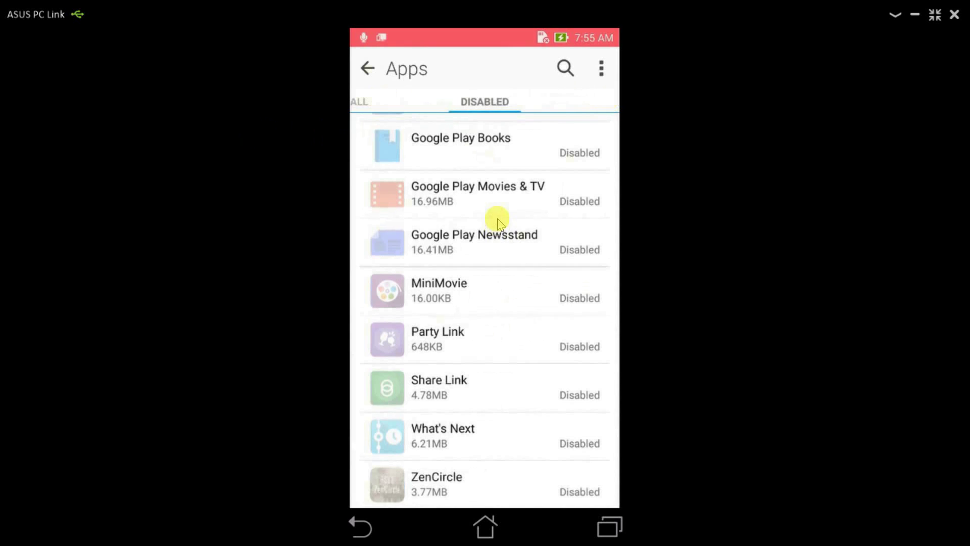
{"action": "scroll", "coordinate": [498, 221], "scroll_direction": "up", "scroll_amount": 1}
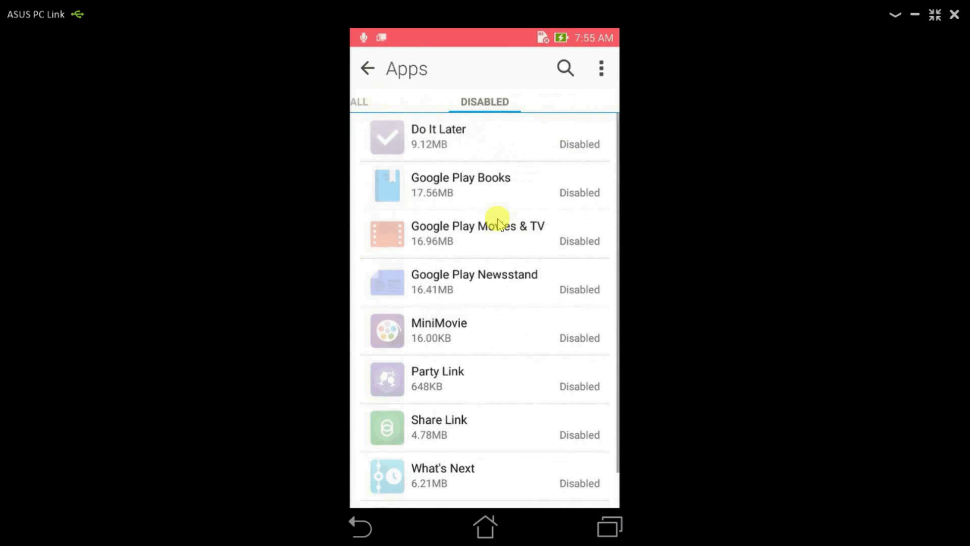
{"action": "scroll", "coordinate": [487, 199], "scroll_direction": "down", "scroll_amount": 1}
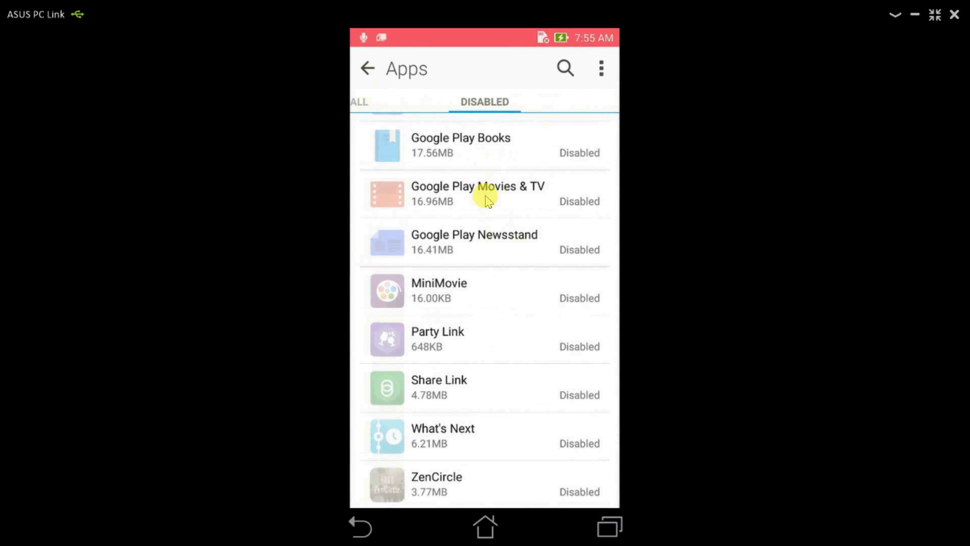
{"action": "scroll", "coordinate": [487, 200], "scroll_direction": "up", "scroll_amount": 1}
{"action": "scroll", "coordinate": [487, 200], "scroll_direction": "down", "scroll_amount": 1}
{"action": "scroll", "coordinate": [487, 200], "scroll_direction": "up", "scroll_amount": 1}
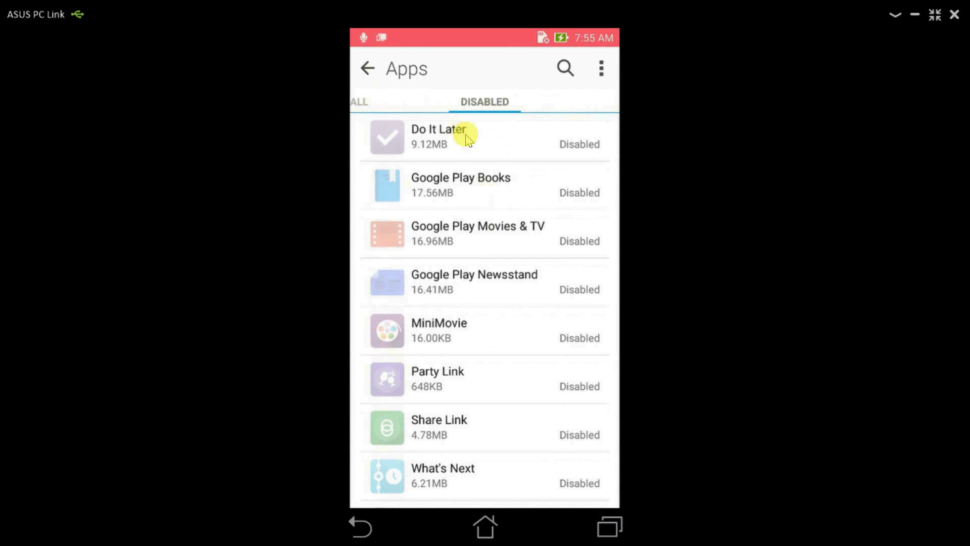
{"action": "scroll", "coordinate": [487, 231], "scroll_direction": "down", "scroll_amount": 1}
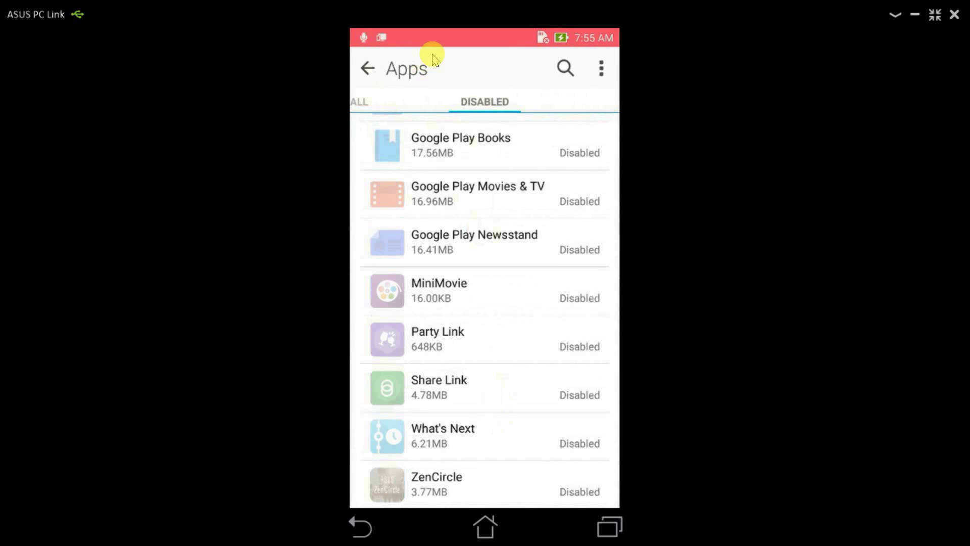
View Google Play Books' App info, then go back twice to the main Settings screen.
{"action": "left_click", "coordinate": [584, 155]}
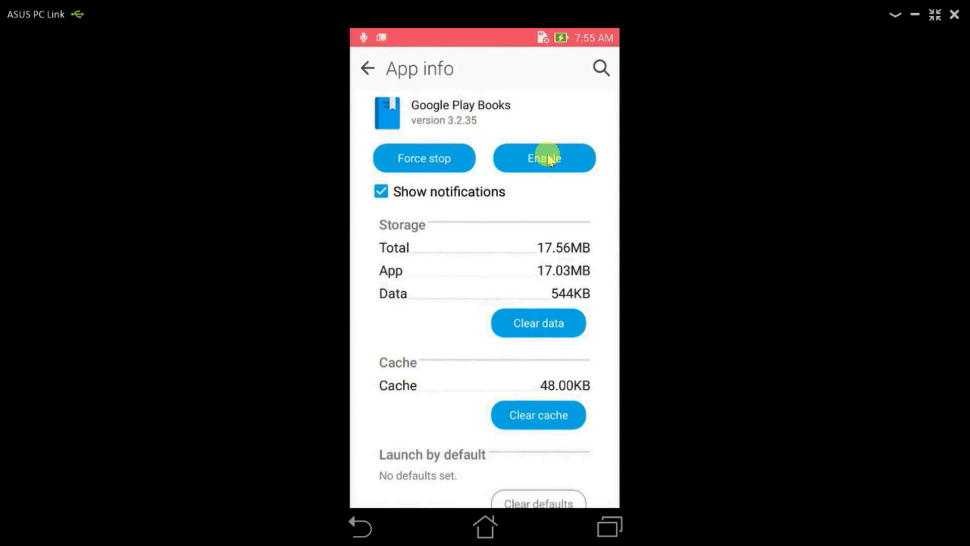
{"action": "left_click", "coordinate": [367, 68]}
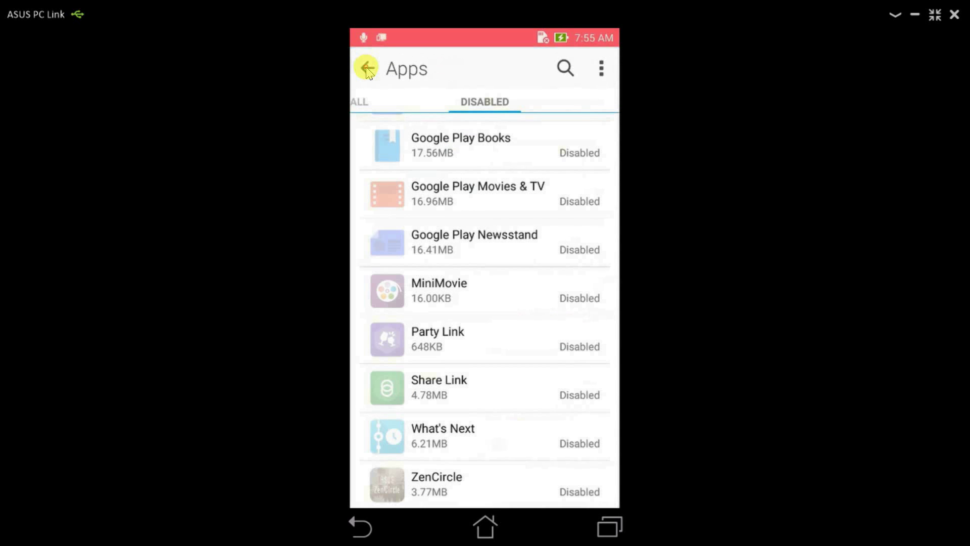
{"action": "left_click", "coordinate": [367, 68]}
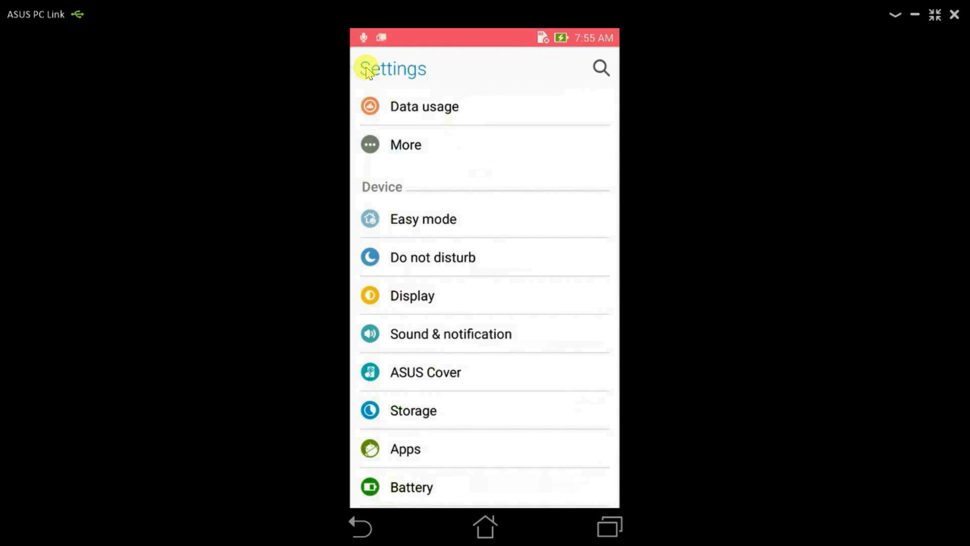